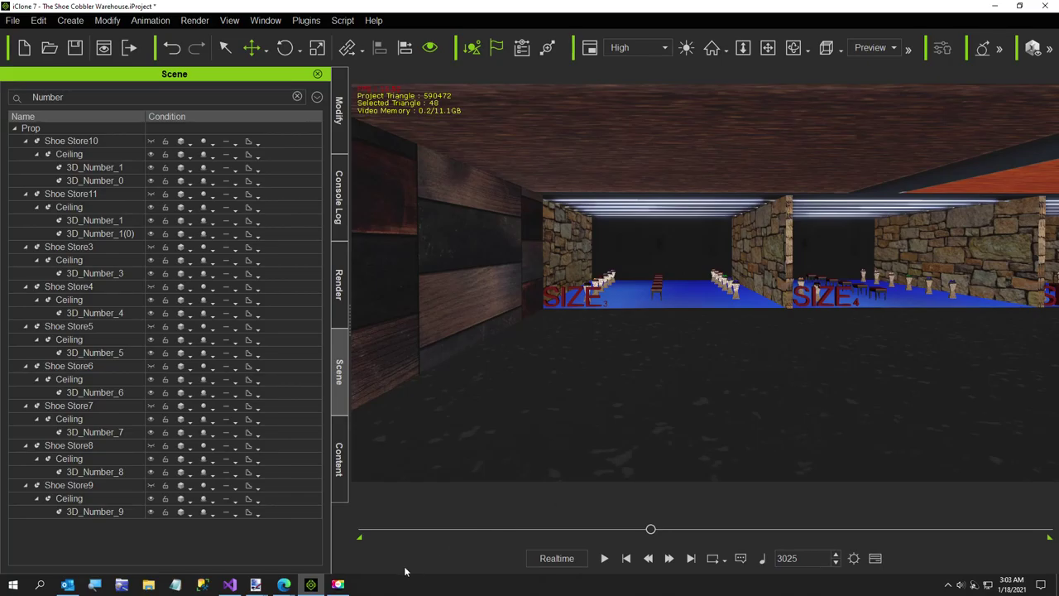
Step: Preview the Depositphotos shoes chart size illustration's resolutions, then close the preview and browser
left_click(284, 584)
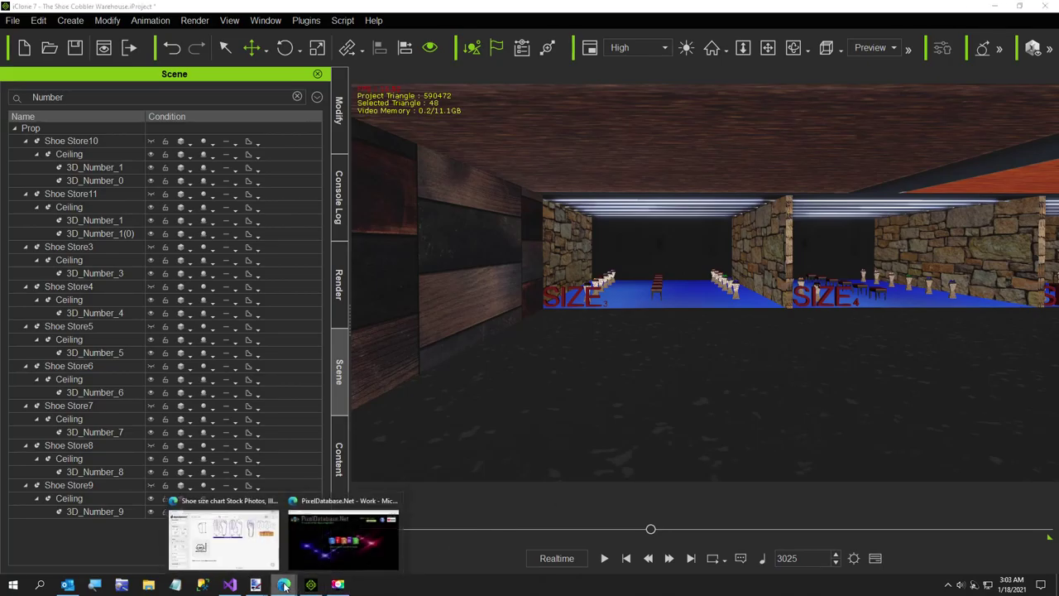
left_click(224, 539)
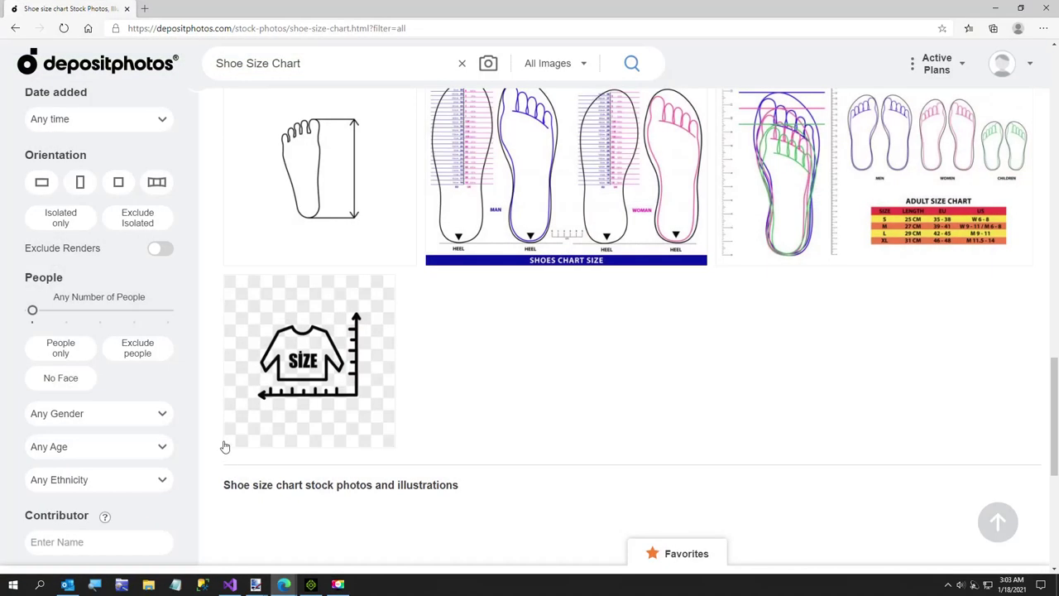
left_click(557, 182)
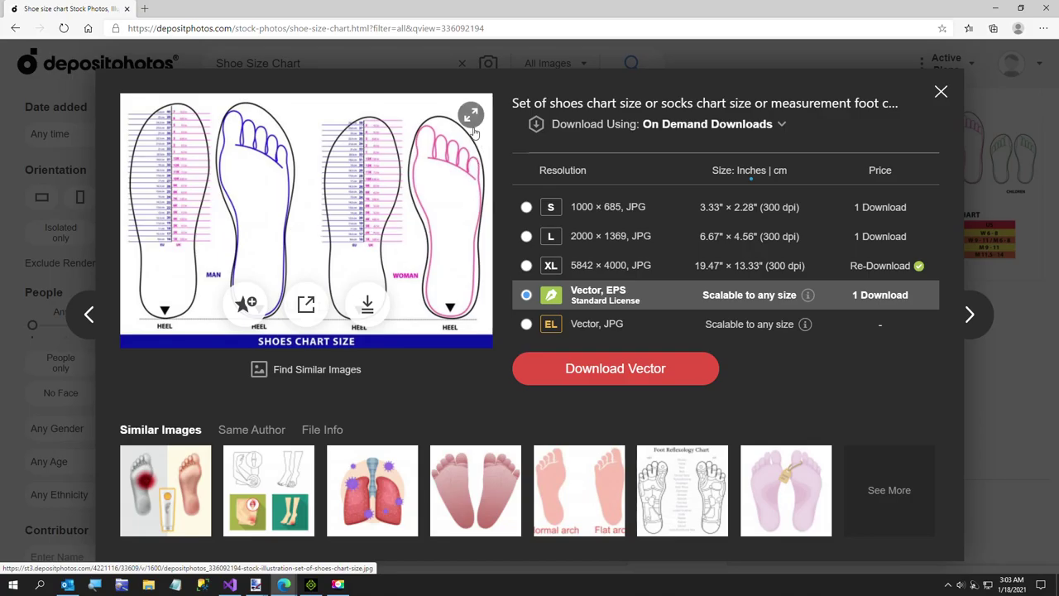
left_click(941, 92)
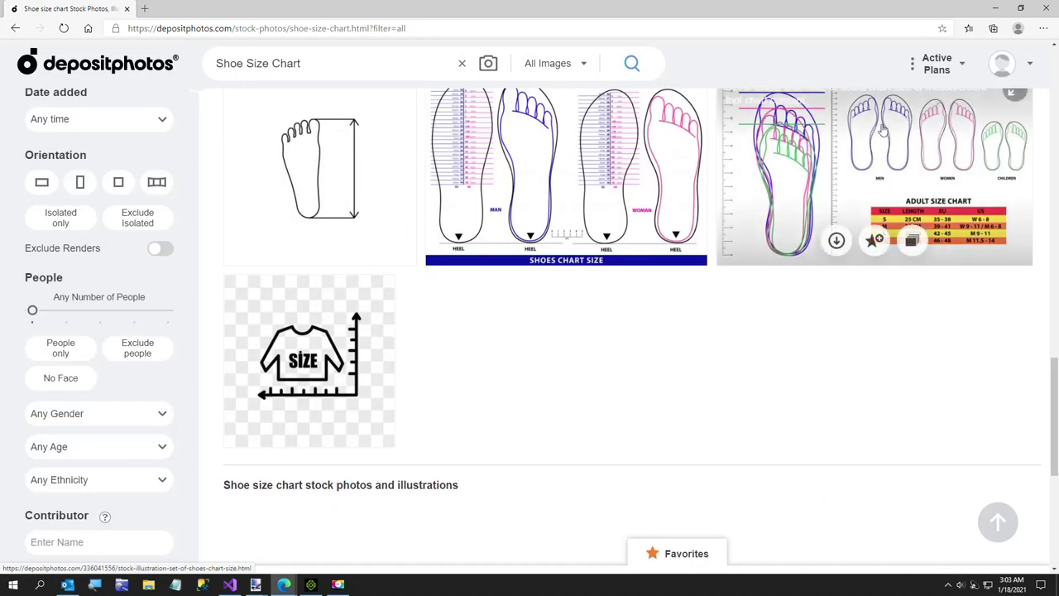
left_click(1047, 8)
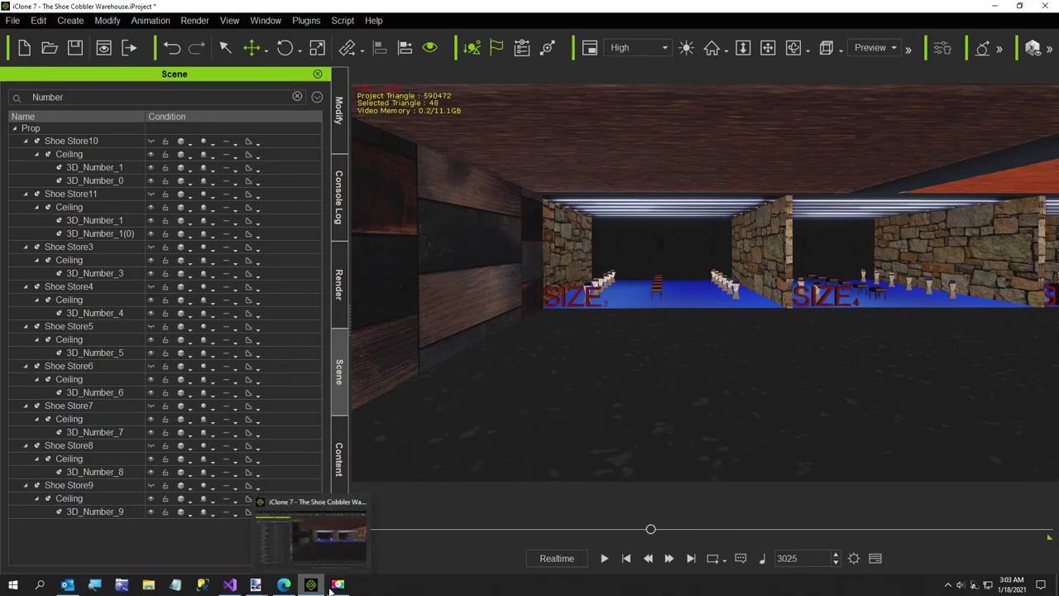
Step: Open Shoe Chart.jpg from The Shoe Cobbler folder in PixelDatabase.Net's editor
mouse_move(336, 588)
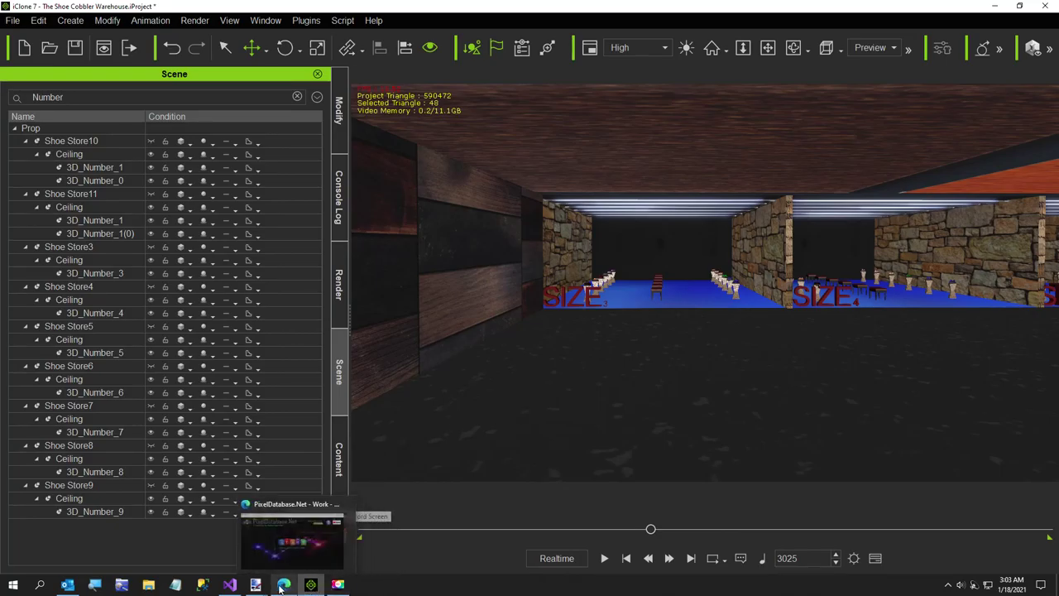
left_click(293, 556)
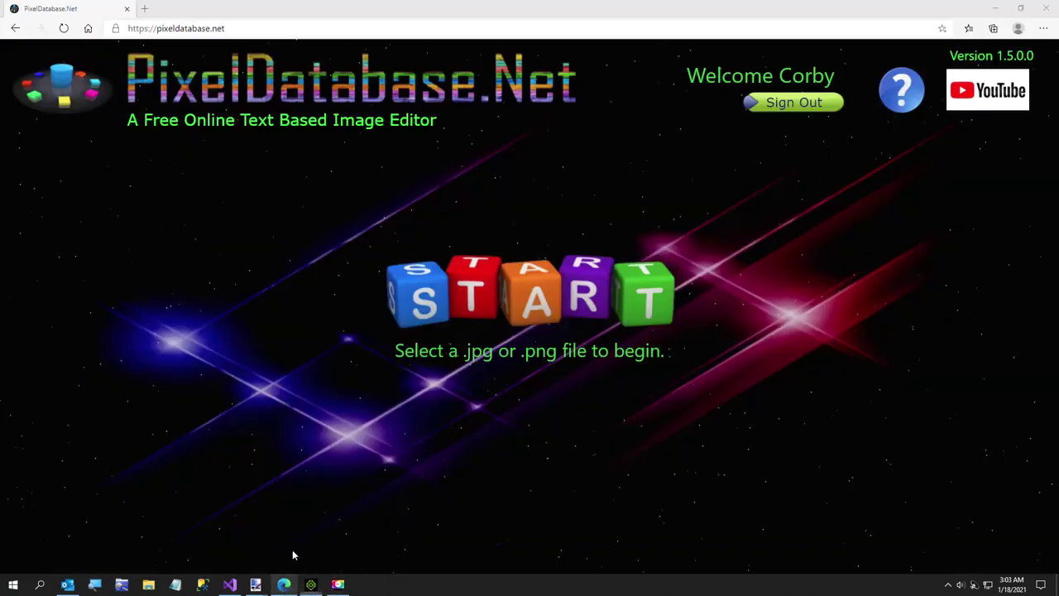
left_click(605, 293)
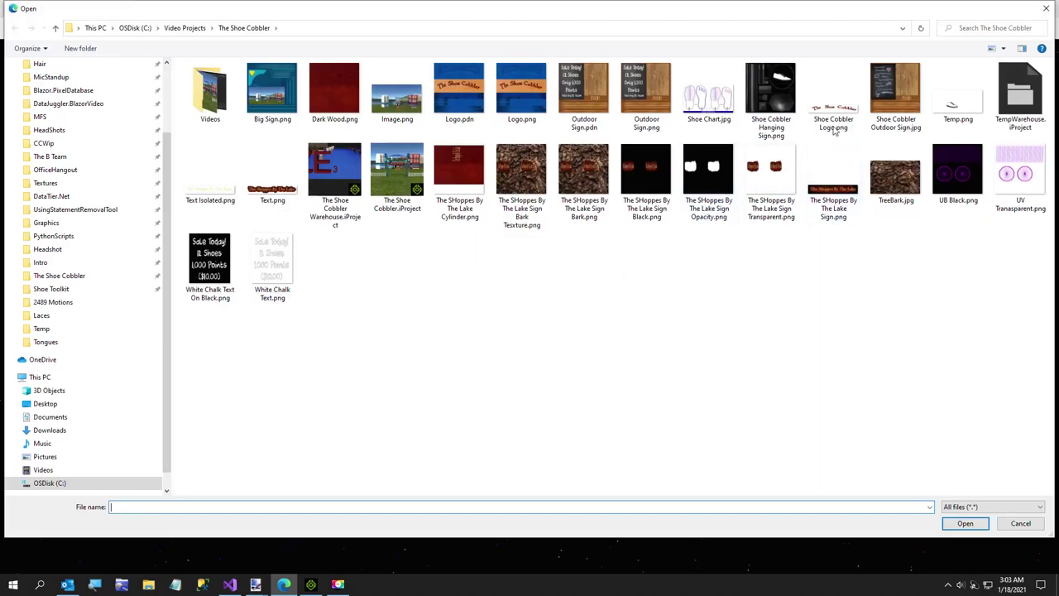
double_click(709, 91)
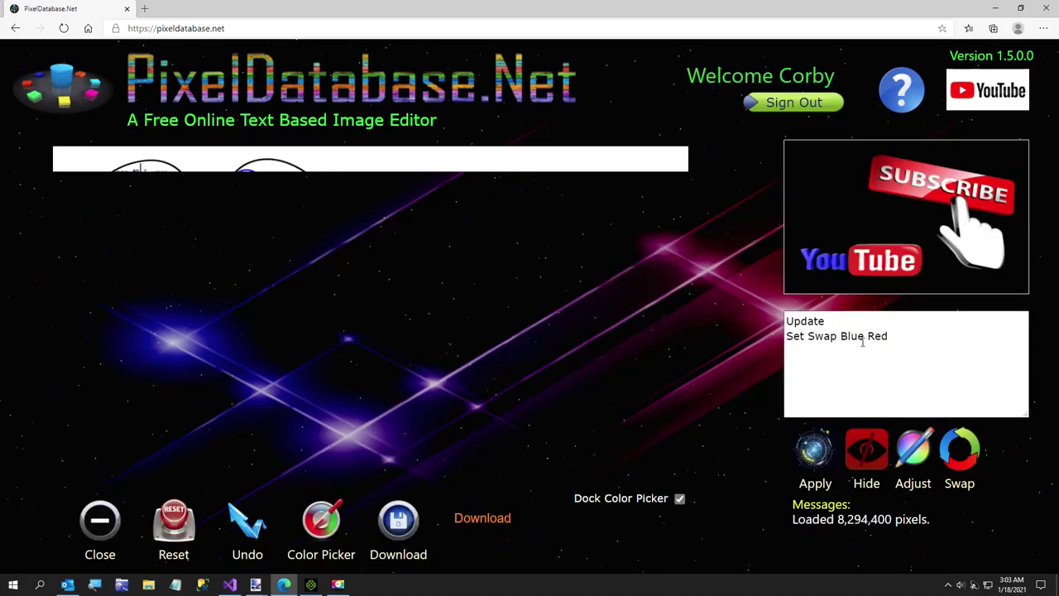
Step: Replace the rule with 'Hide / Total > 500' and apply it, making the white background transparent
key("ctrl+a")
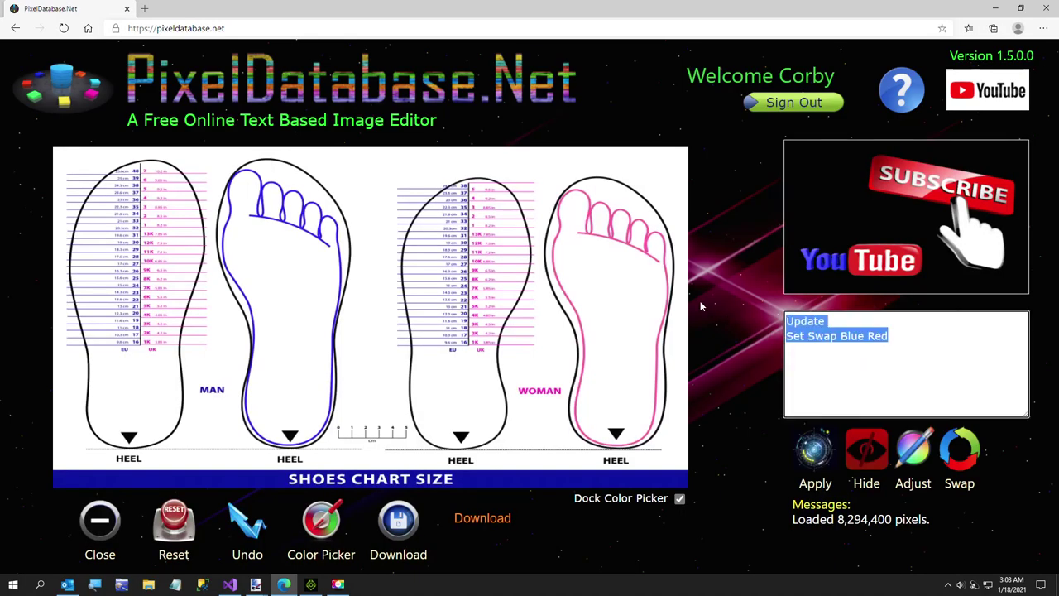
key("Delete")
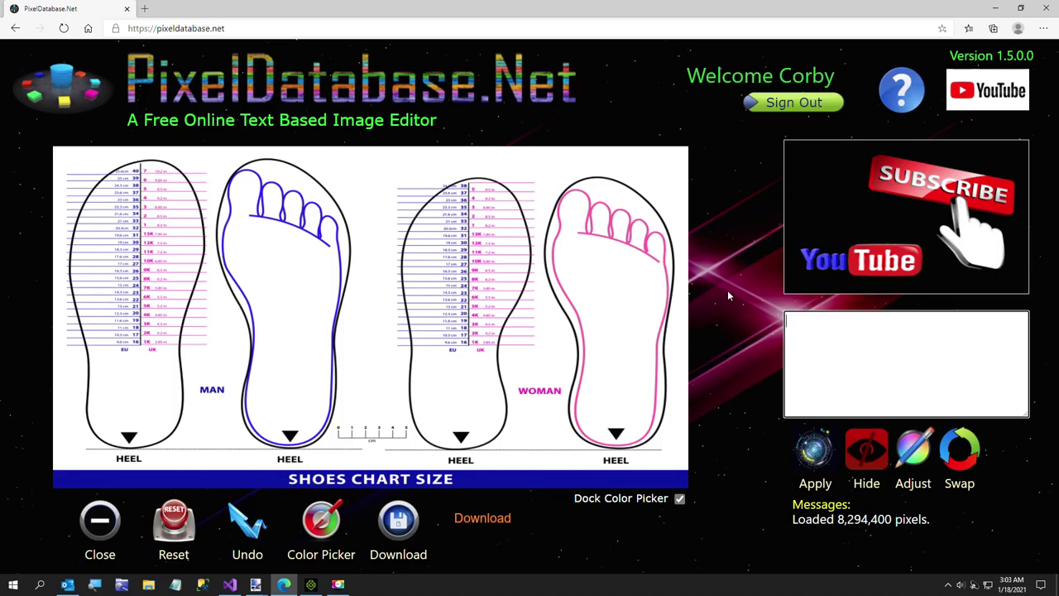
type("Hide")
key("Return")
type("Total > 500")
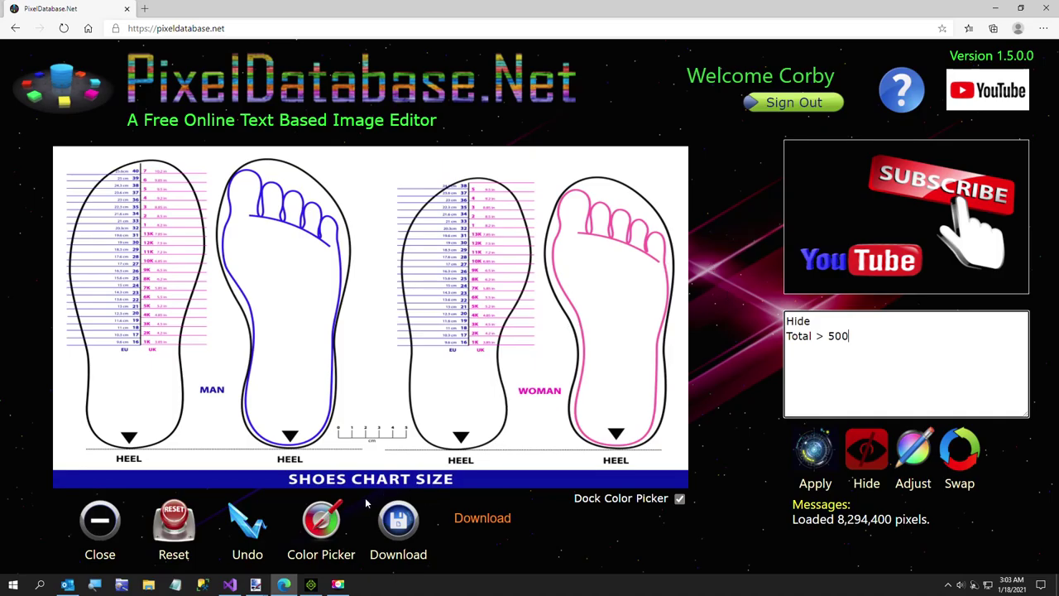
left_click(331, 524)
left_click(329, 525)
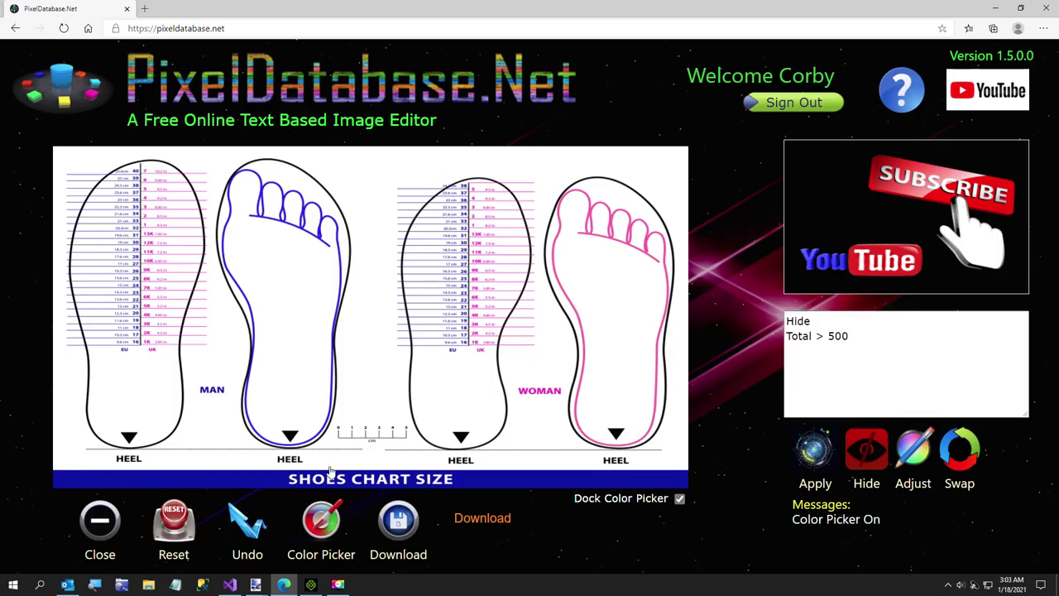
left_click(359, 395)
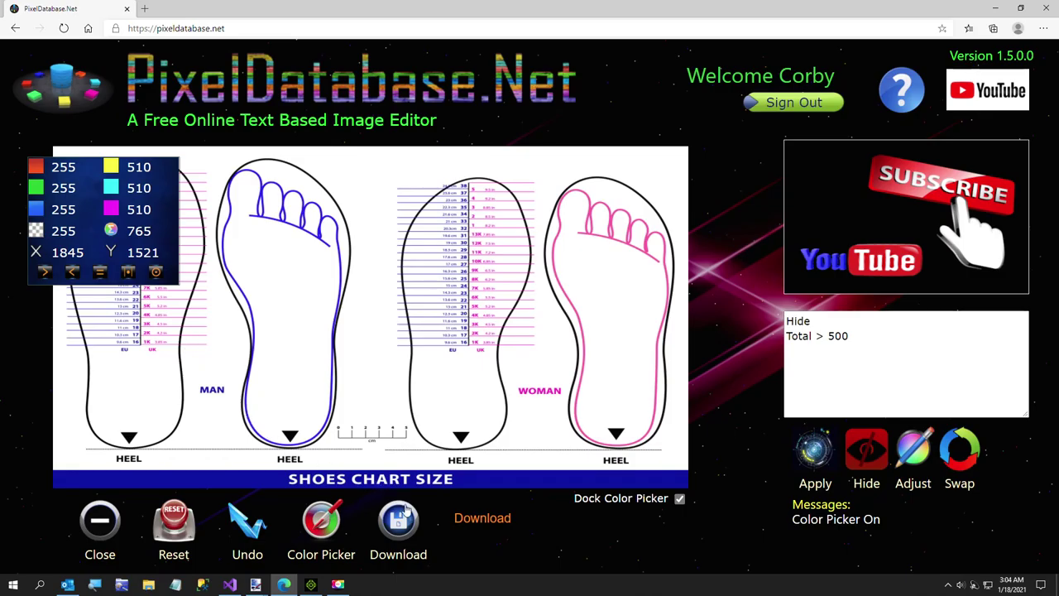
left_click(333, 530)
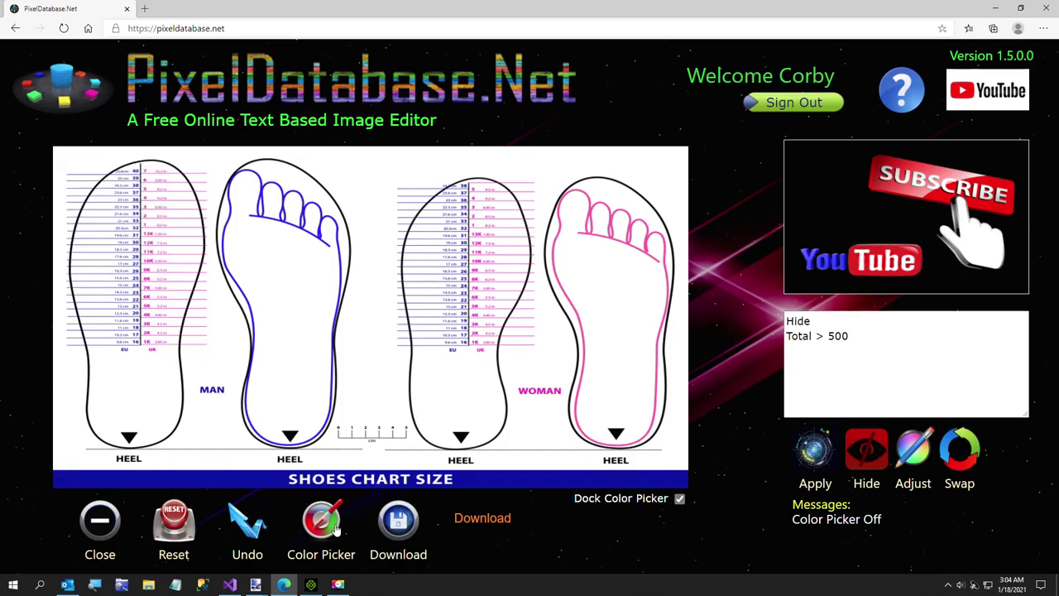
left_click(814, 466)
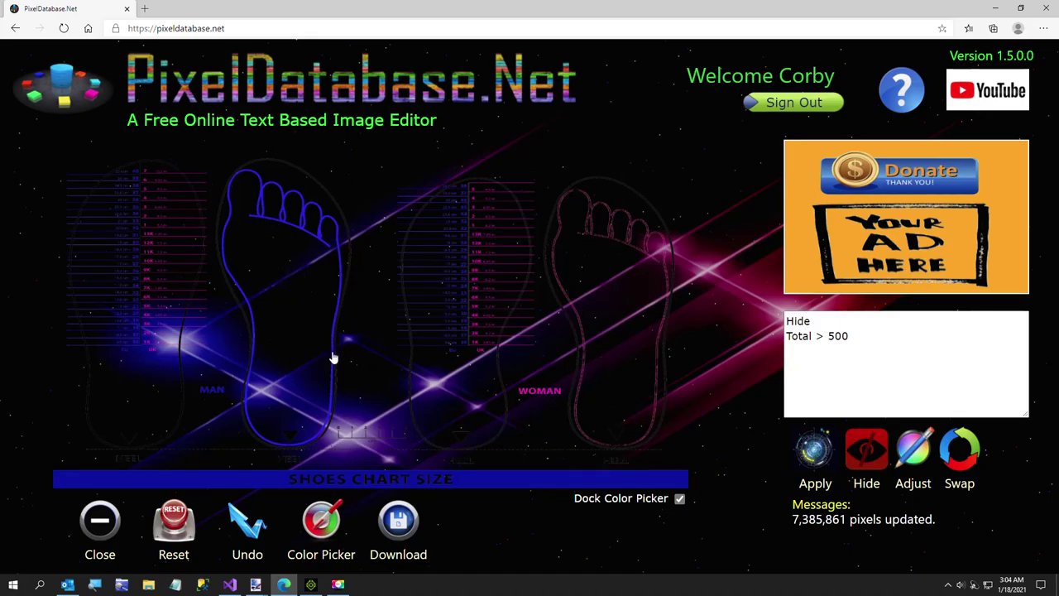
Step: Change the Hide condition to Y > 2029 and apply it, hiding the blue SHOES CHART SIZE bar
left_click(319, 530)
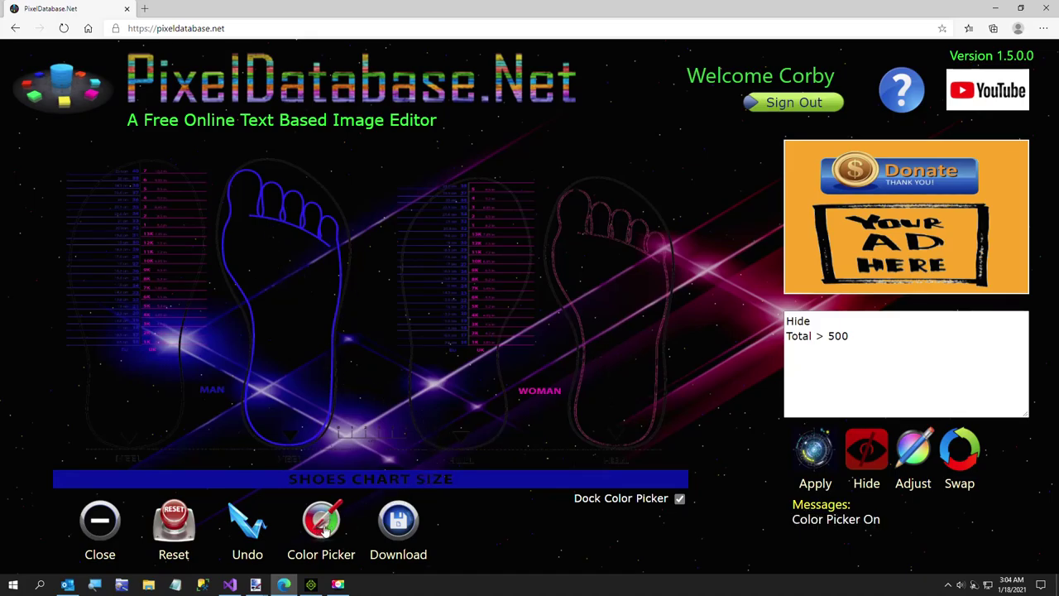
left_click_drag(862, 338, 749, 338)
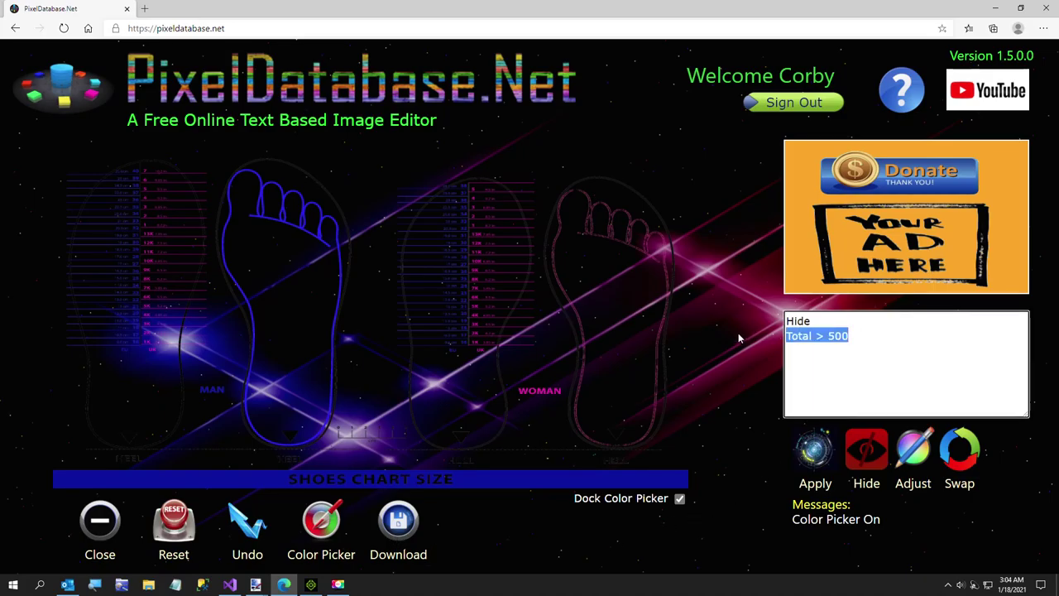
key("Delete")
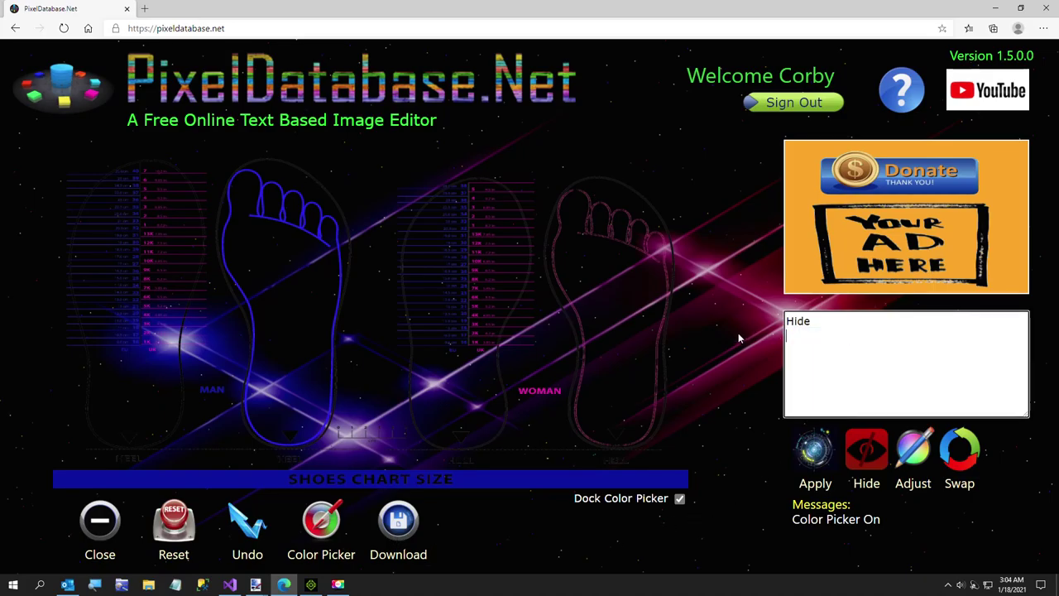
left_click(161, 470)
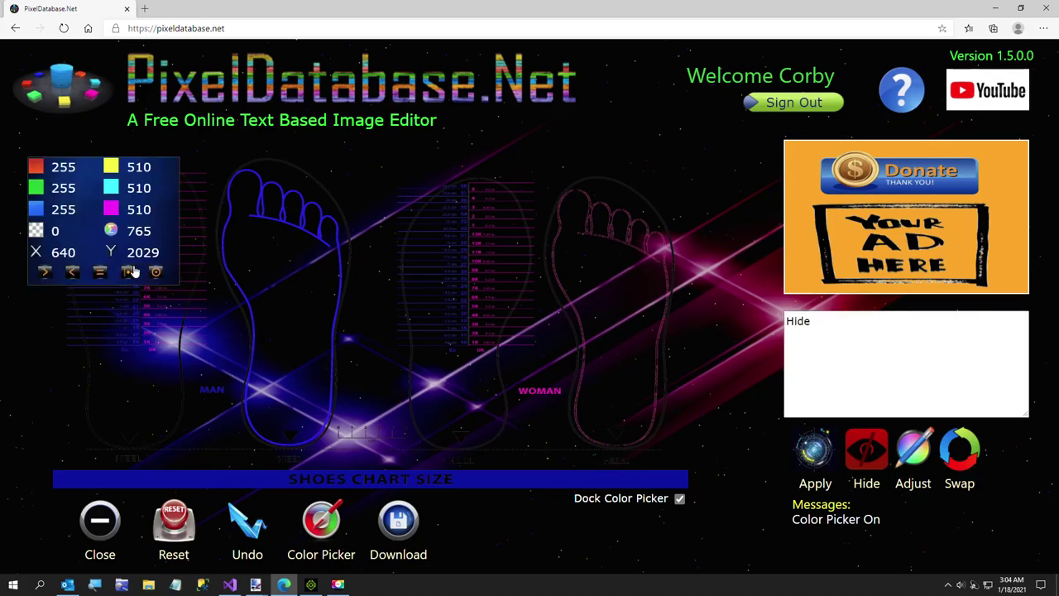
left_click(43, 279)
left_click(139, 258)
left_click(816, 451)
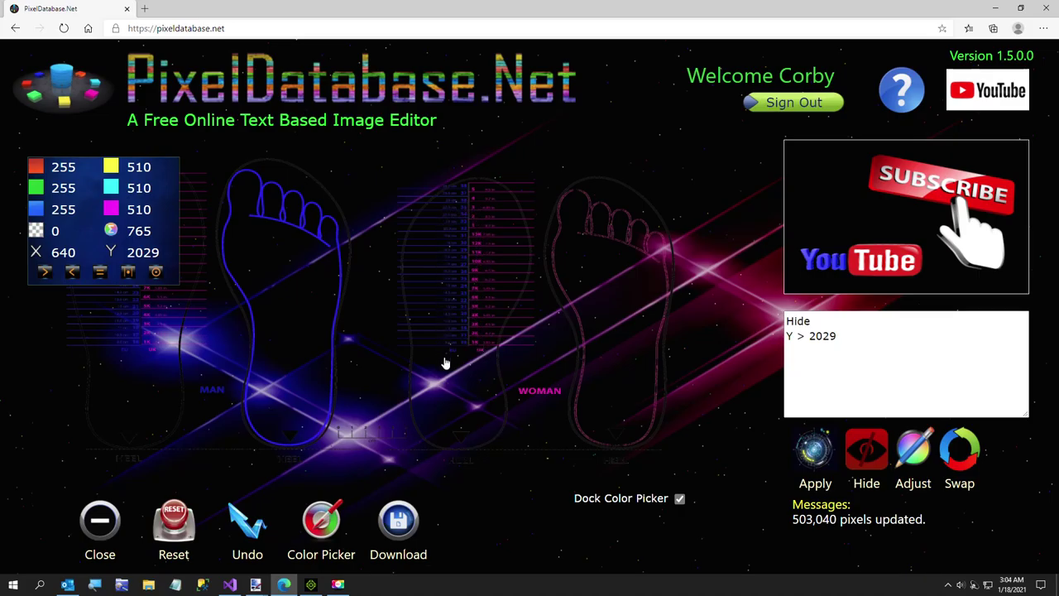
left_click(849, 334)
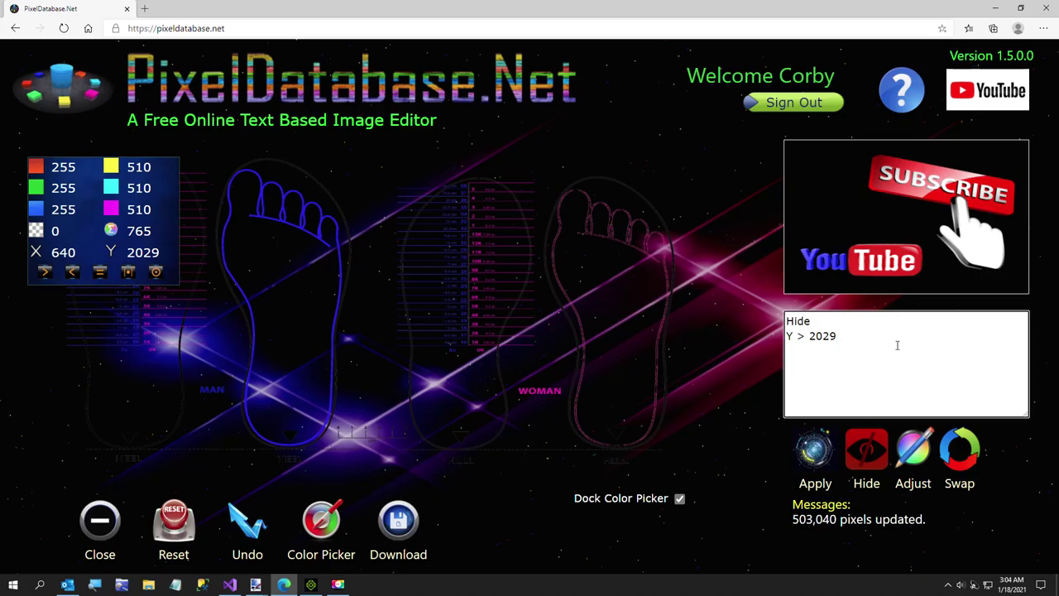
Step: Change the Hide condition to BlueMinDiff > 20 and apply it, hiding 787,715 blue pixels
key("BackSpace")
key("BackSpace")
key("BackSpace")
key("BackSpace")
key("BackSpace")
key("BackSpace")
key("BackSpace")
key("BackSpace")
type("BlueMinDiff > 20")
left_click(334, 326)
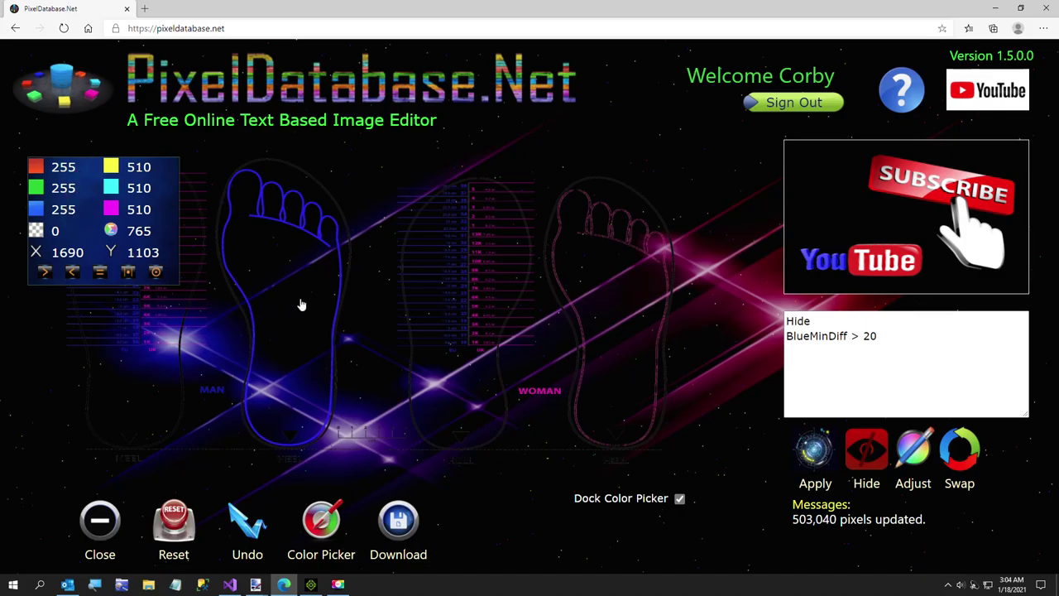
left_click(340, 298)
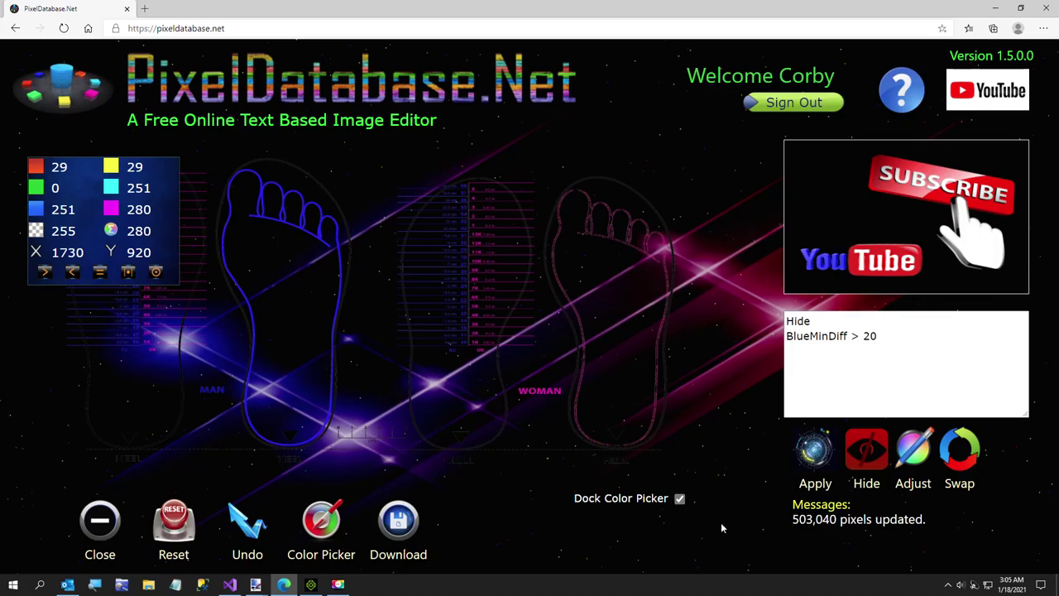
left_click(816, 460)
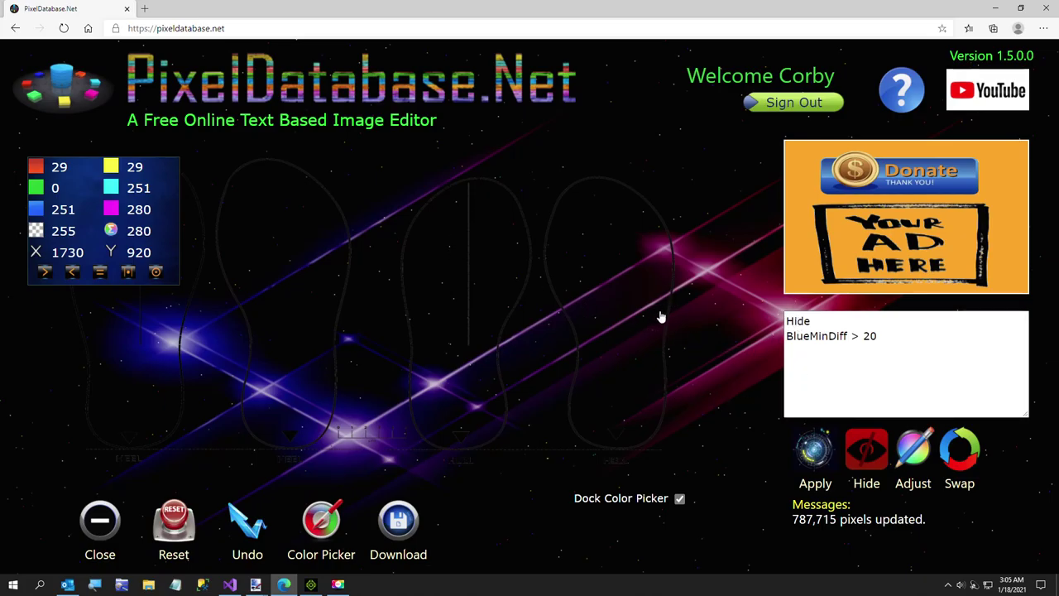
left_click(931, 381)
Step: Replace the script with 'Update / Set Adjust All 75' and apply it to brighten the outlines
key("ctrl+a")
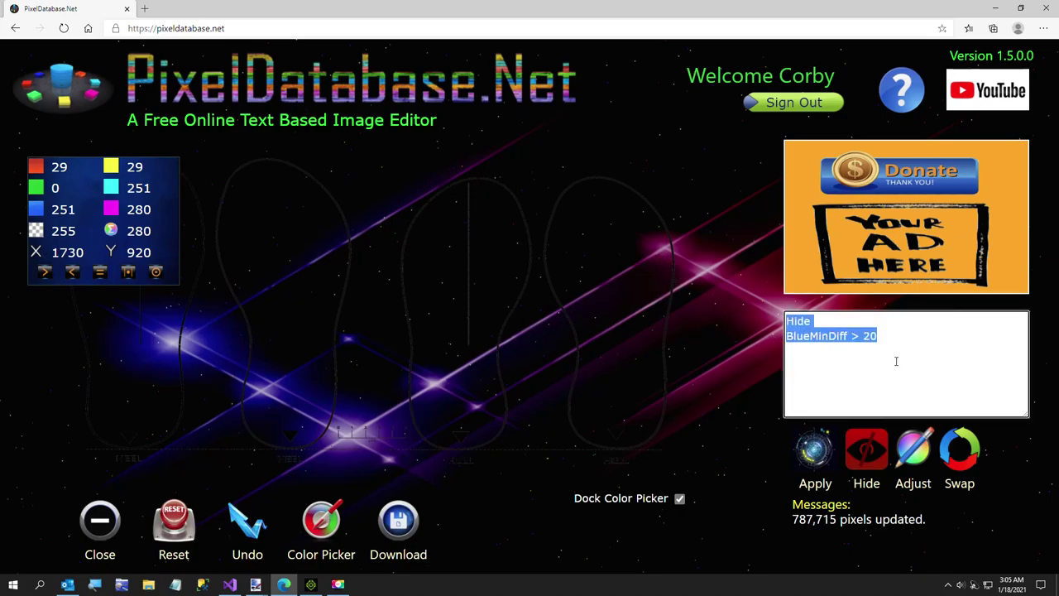
type("Update")
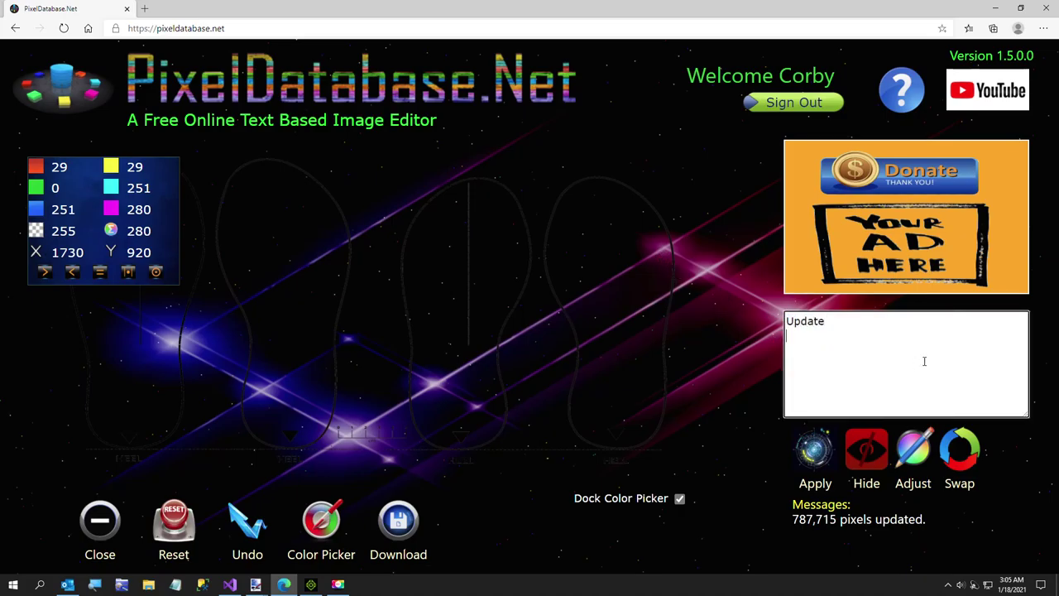
key("Return")
type("Set Adjust All 75")
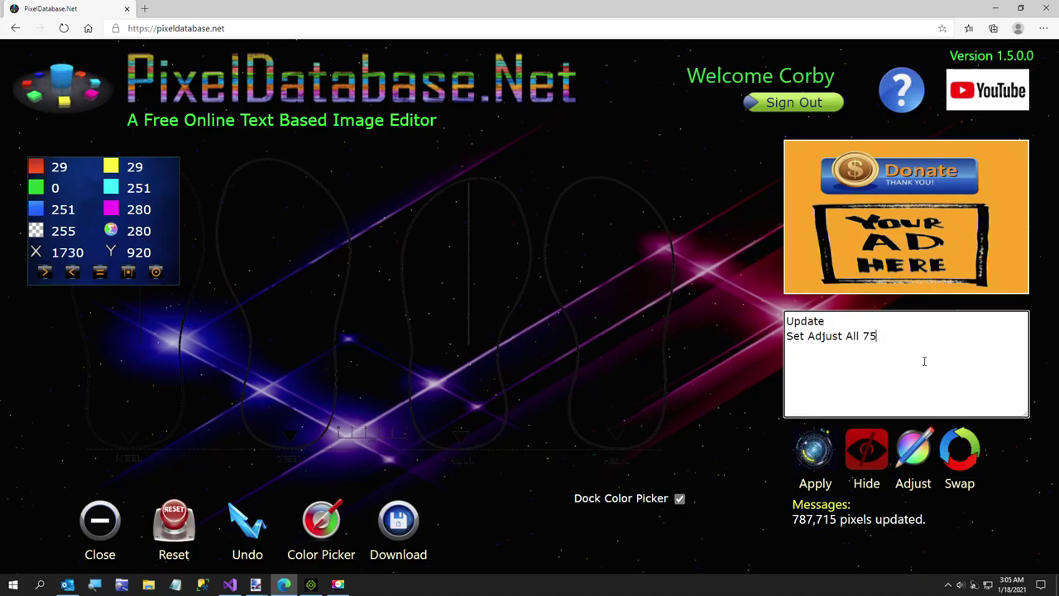
left_click(819, 454)
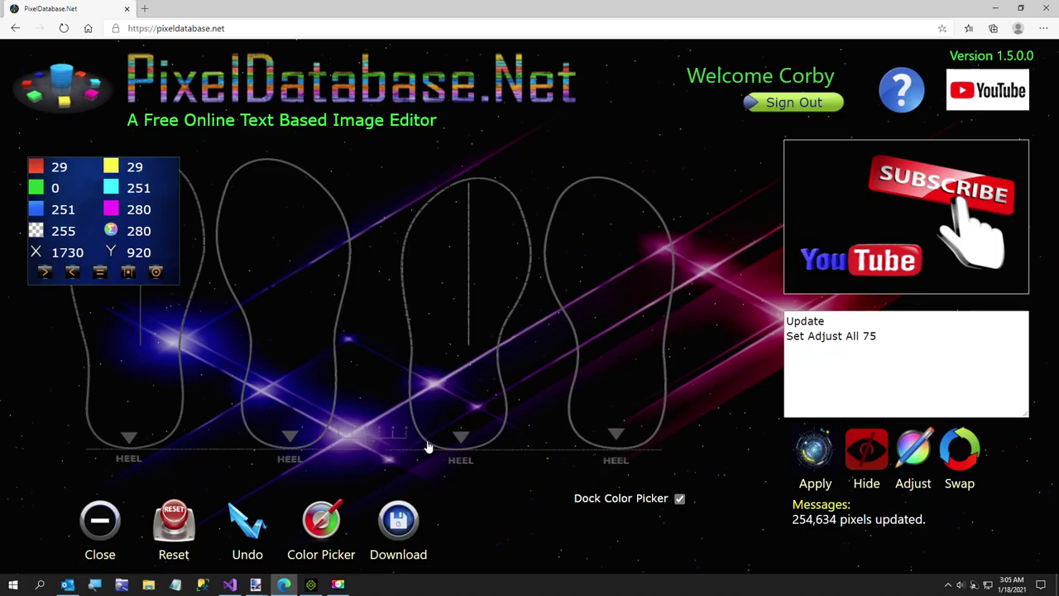
double_click(853, 339)
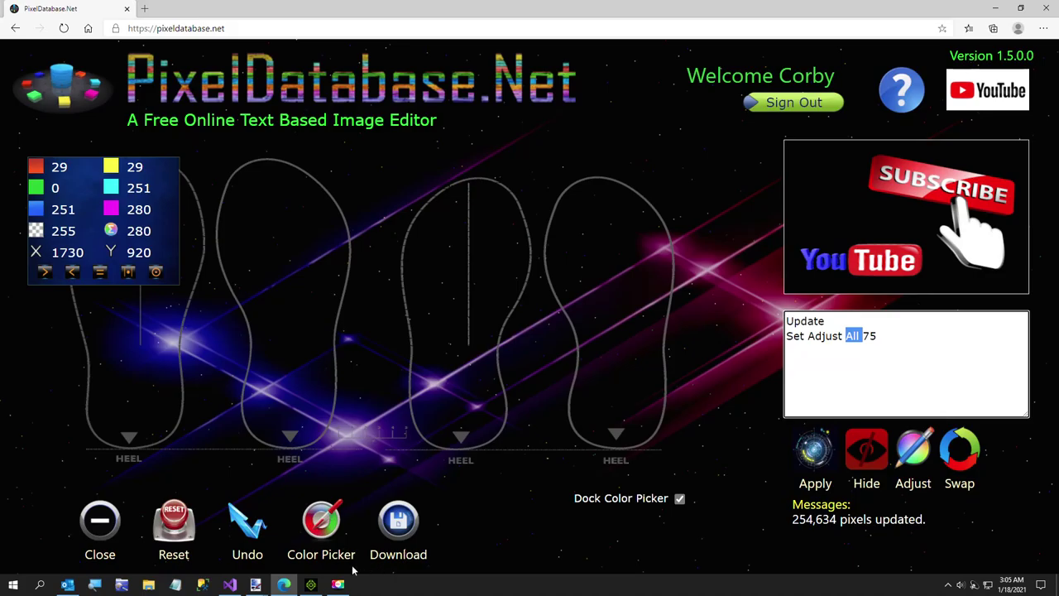
left_click(311, 584)
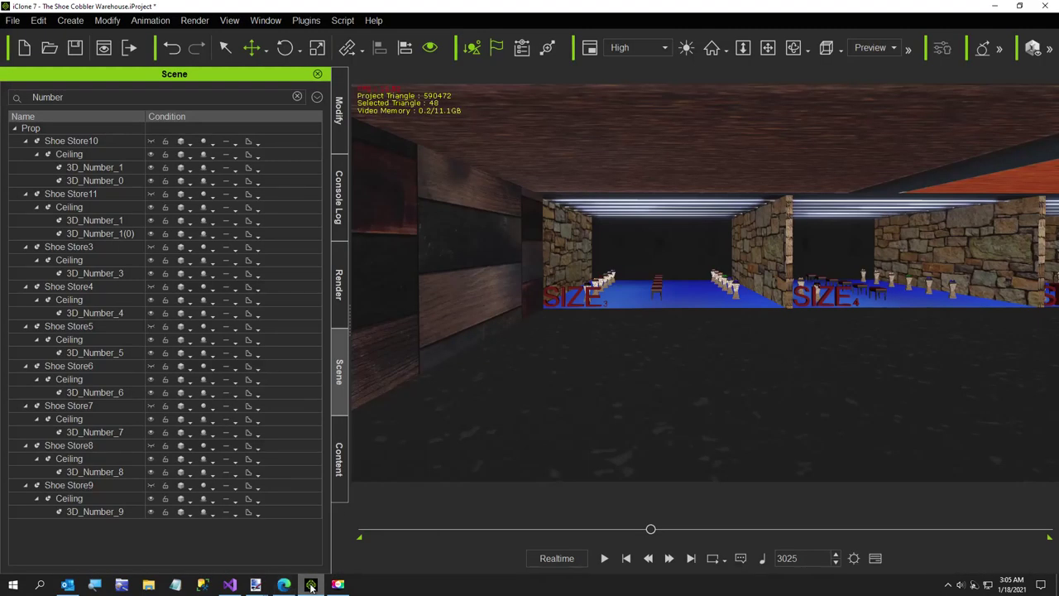
left_click(311, 584)
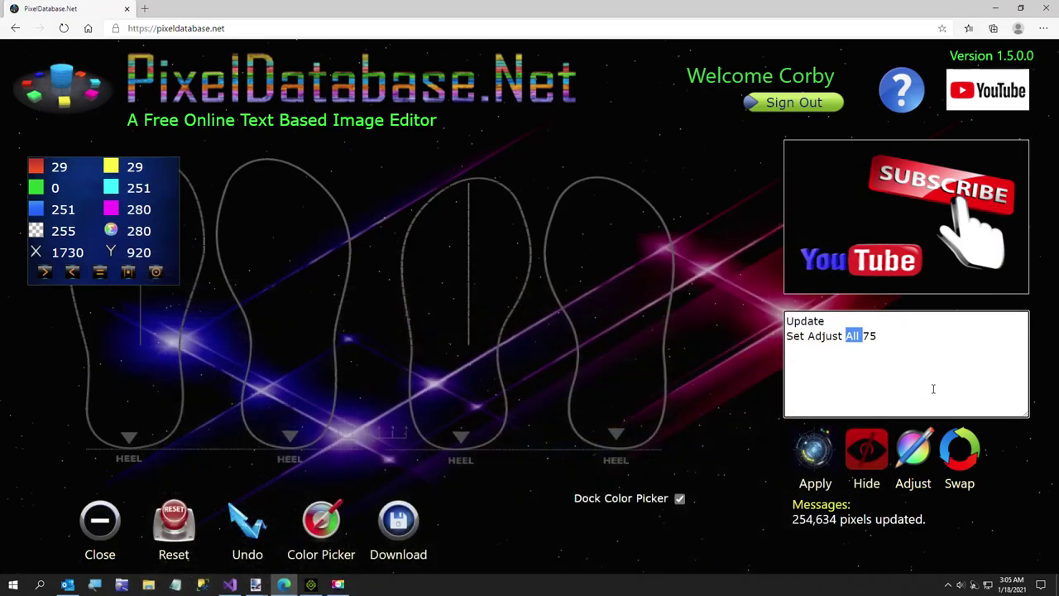
Step: Change the rule to Set Adjust Red 150 and apply it, turning the outlines red
type("Red")
key("shift+End")
type("150")
left_click(802, 449)
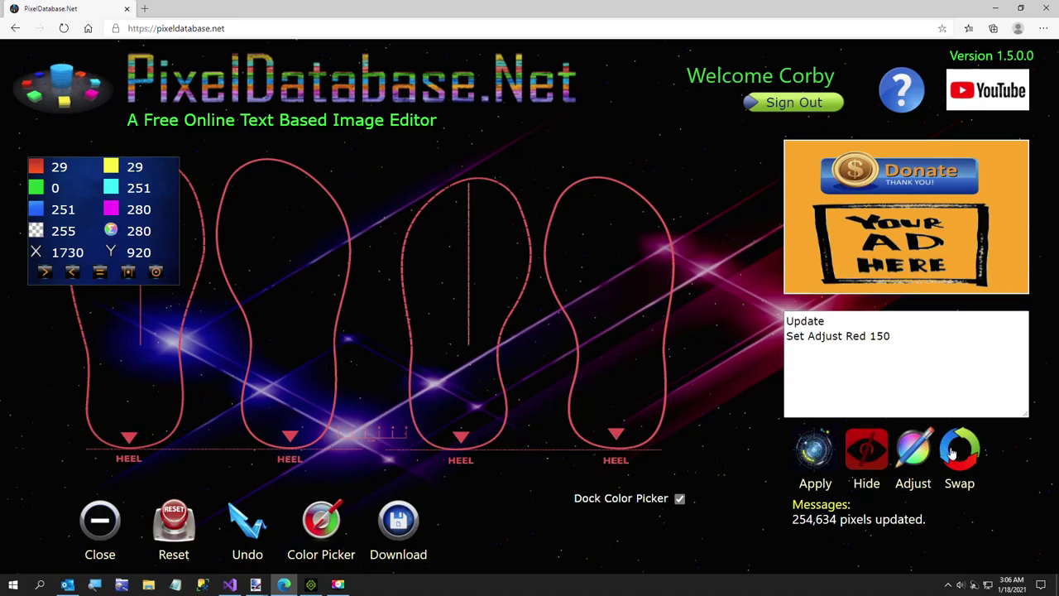
Step: Apply a Set Swap Blue Red rule to turn the red outlines blue
left_click(949, 451)
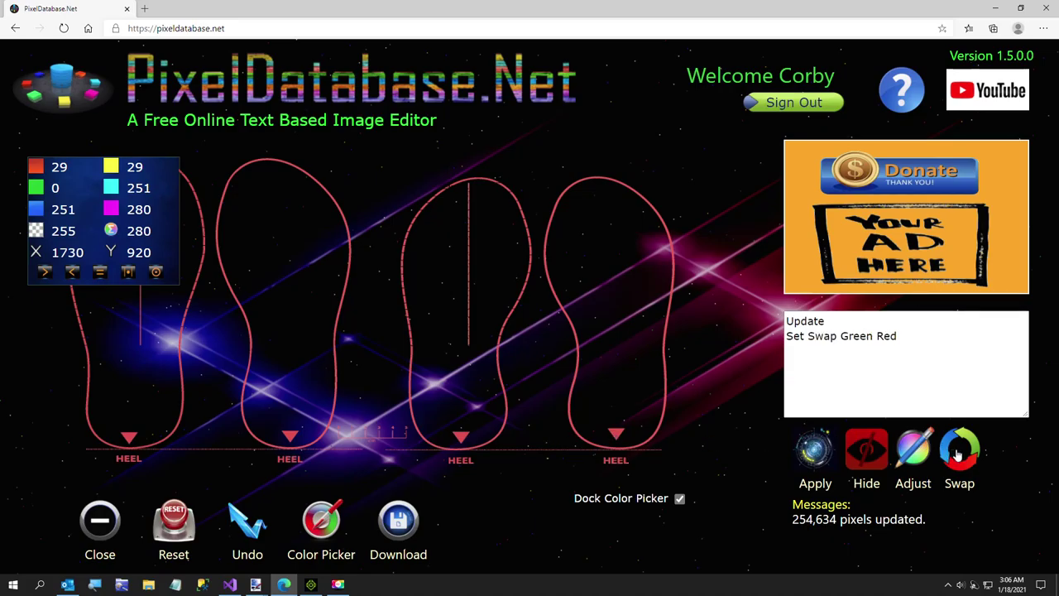
left_click(958, 454)
left_click(959, 454)
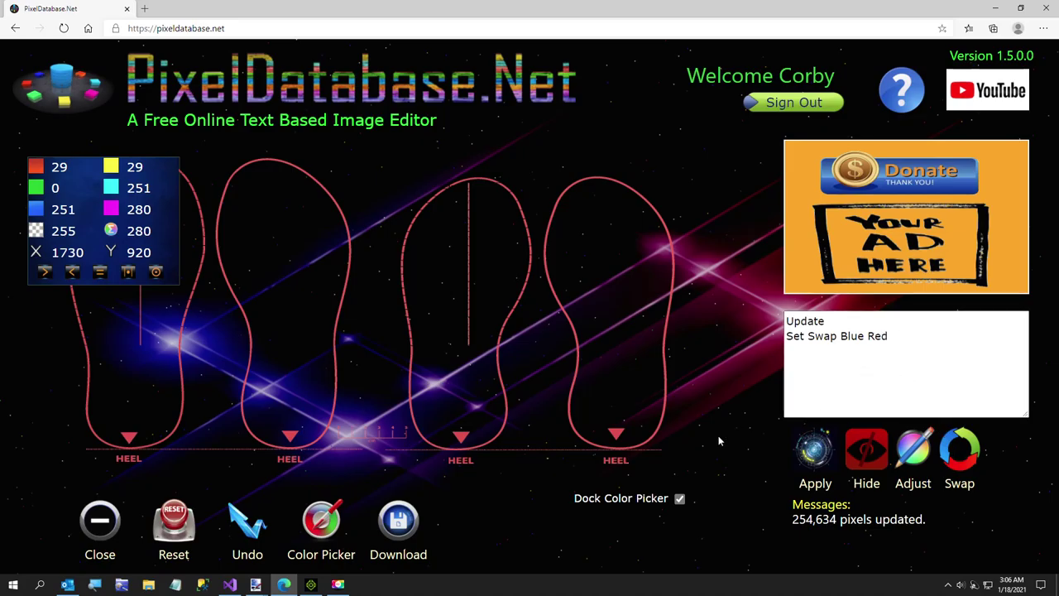
left_click(815, 455)
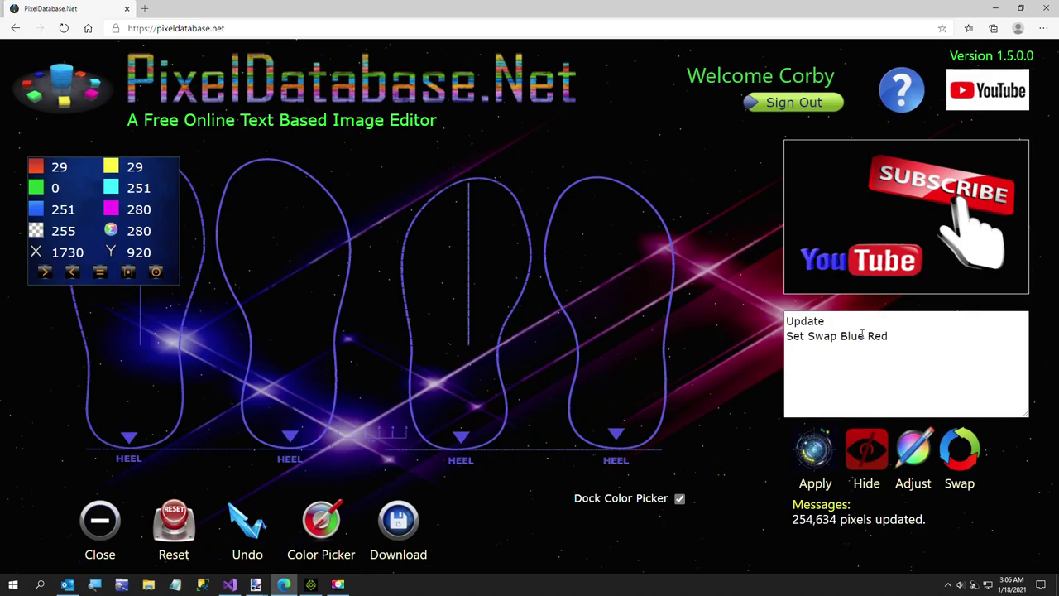
Step: Apply Set Adjust Blue 50 to boost the blue, then download the chart as Shoe Chart.png
left_click_drag(809, 336, 932, 338)
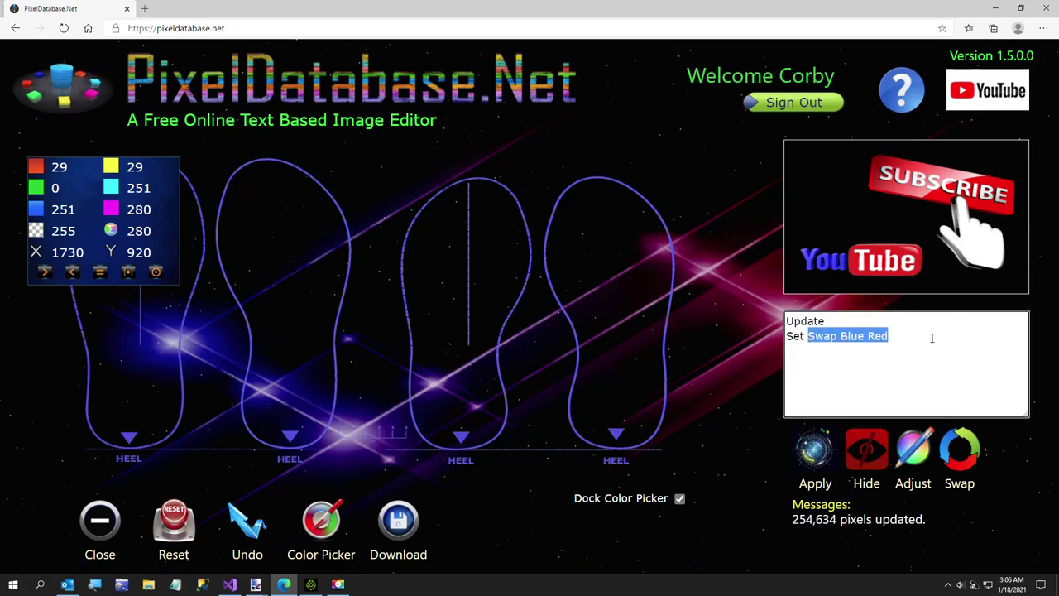
type("Adjust B")
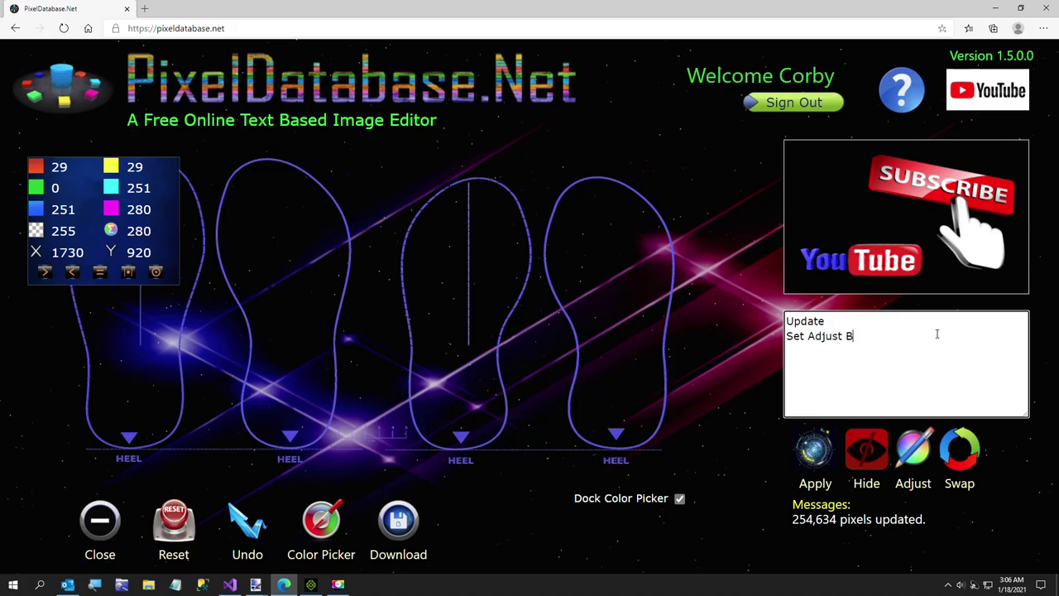
type("lue 50")
left_click(825, 456)
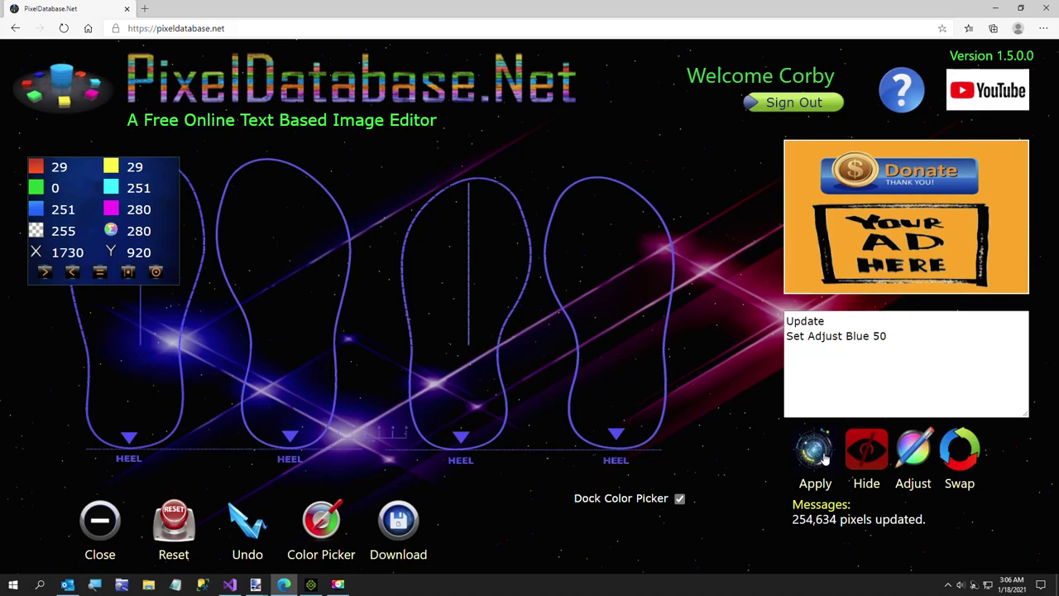
left_click(396, 523)
left_click(489, 519)
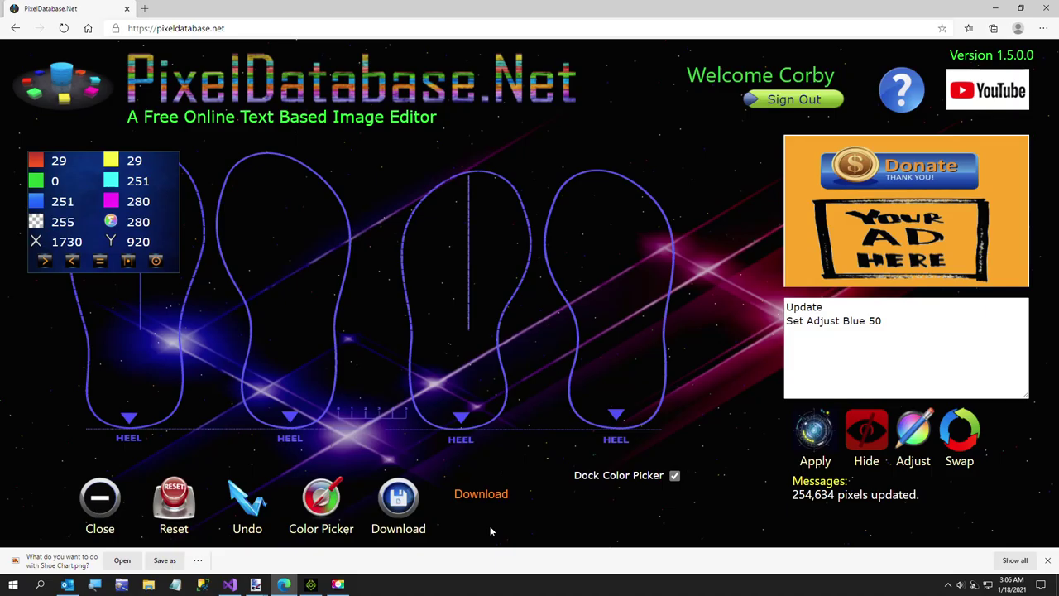
Step: Save the download as Shoe Chart Blue.png in The Shoe Cobbler folder
left_click(164, 560)
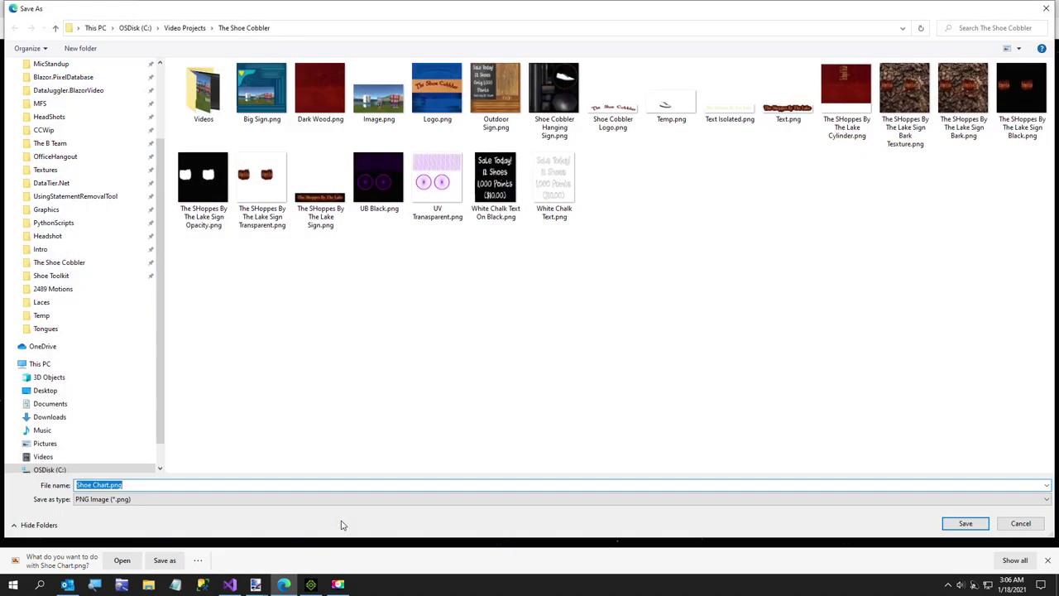
left_click(174, 486)
key("BackSpace")
key("BackSpace")
key("BackSpace")
key("BackSpace")
type("BLue")
key("BackSpace")
key("BackSpace")
type("lue")
left_click(961, 523)
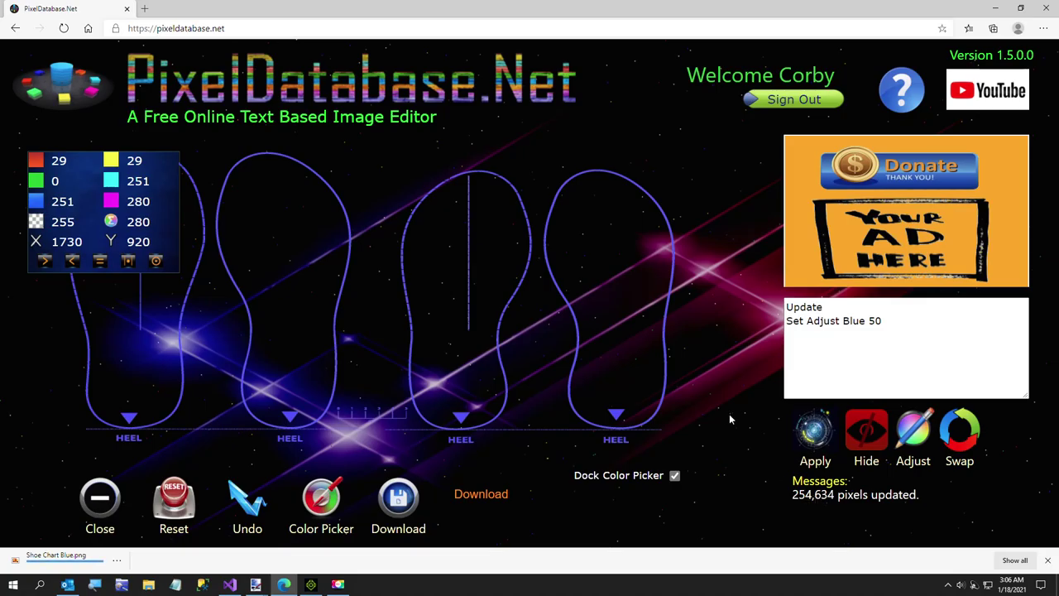
Step: Apply Set Swap Blue Red again to turn the outlines back to red
left_click(956, 440)
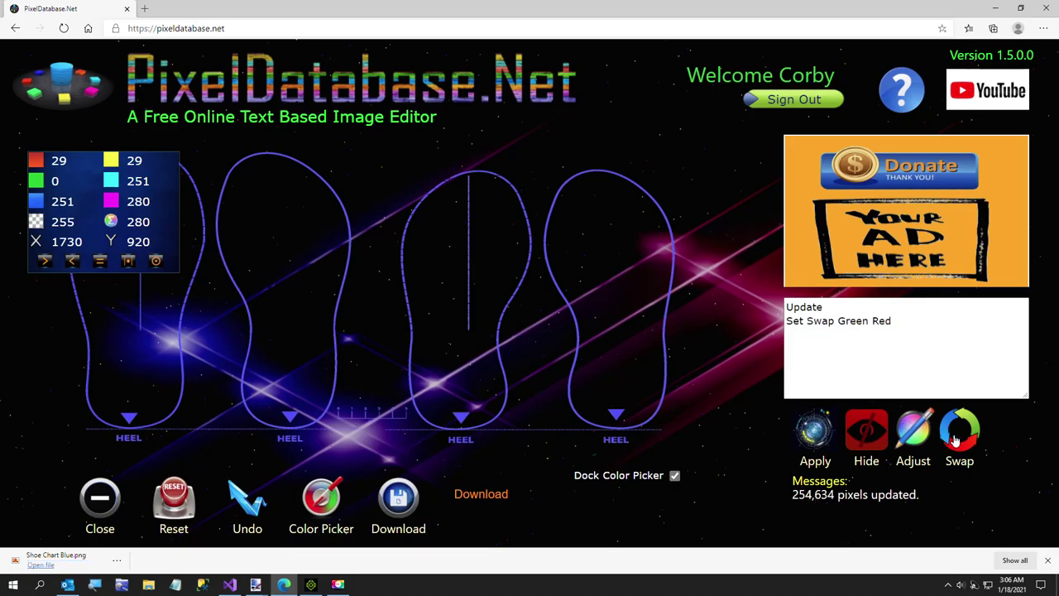
left_click(956, 440)
left_click(956, 441)
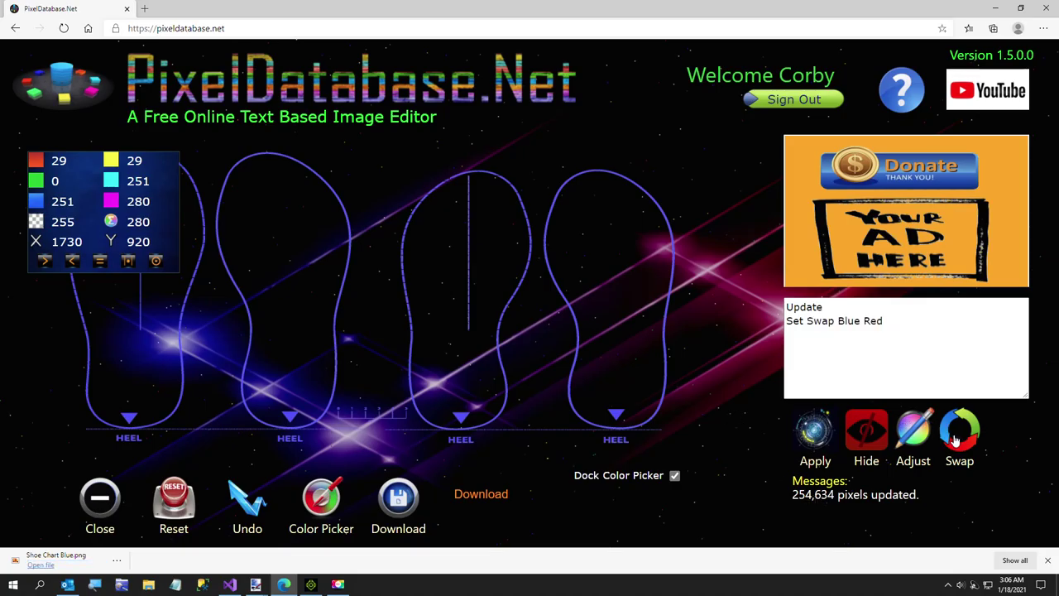
left_click(811, 449)
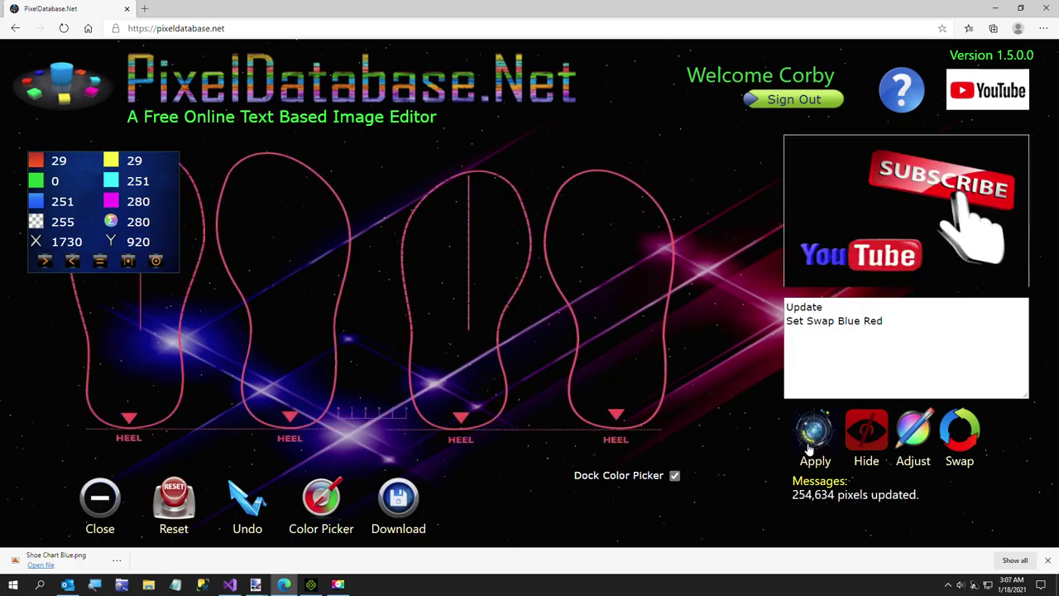
Step: Download the red version and save it as Shoe Chart Red.png
left_click(397, 509)
left_click(459, 498)
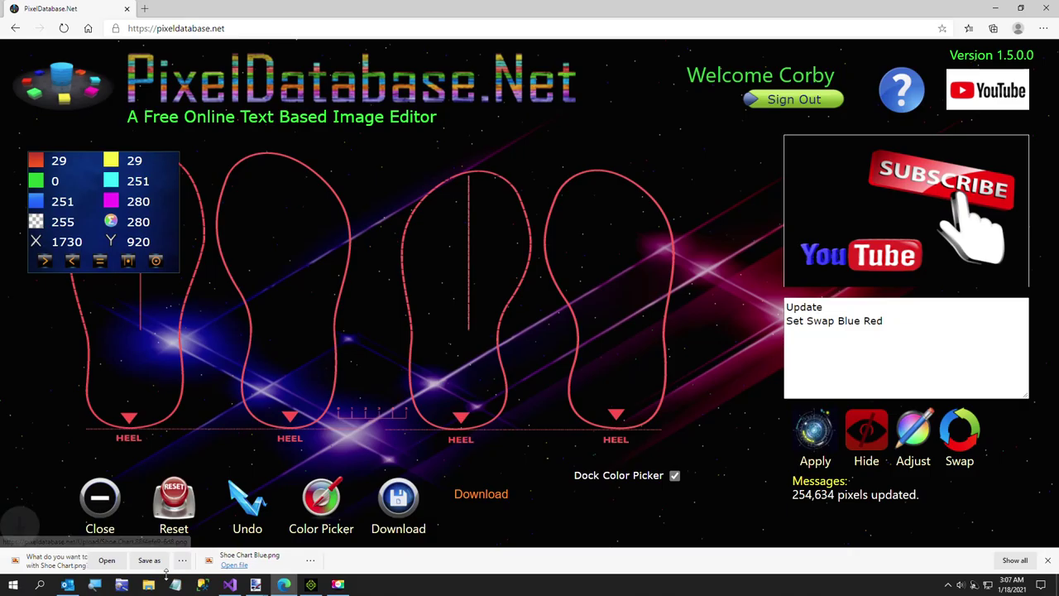
left_click(165, 560)
key("End")
key("BackSpace")
key("BackSpace")
key("BackSpace")
key("BackSpace")
type("Red")
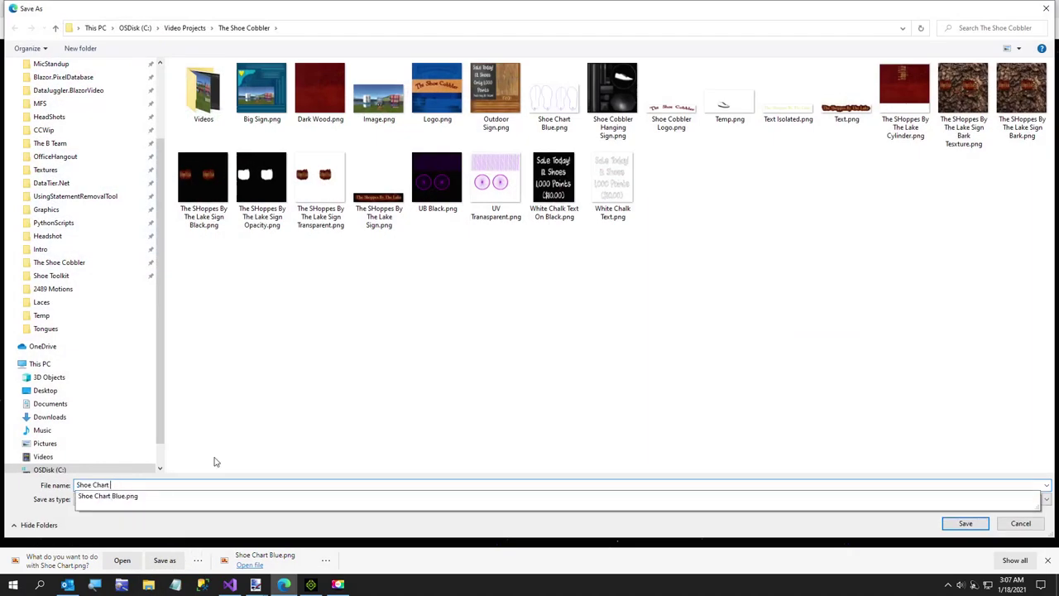
left_click(950, 527)
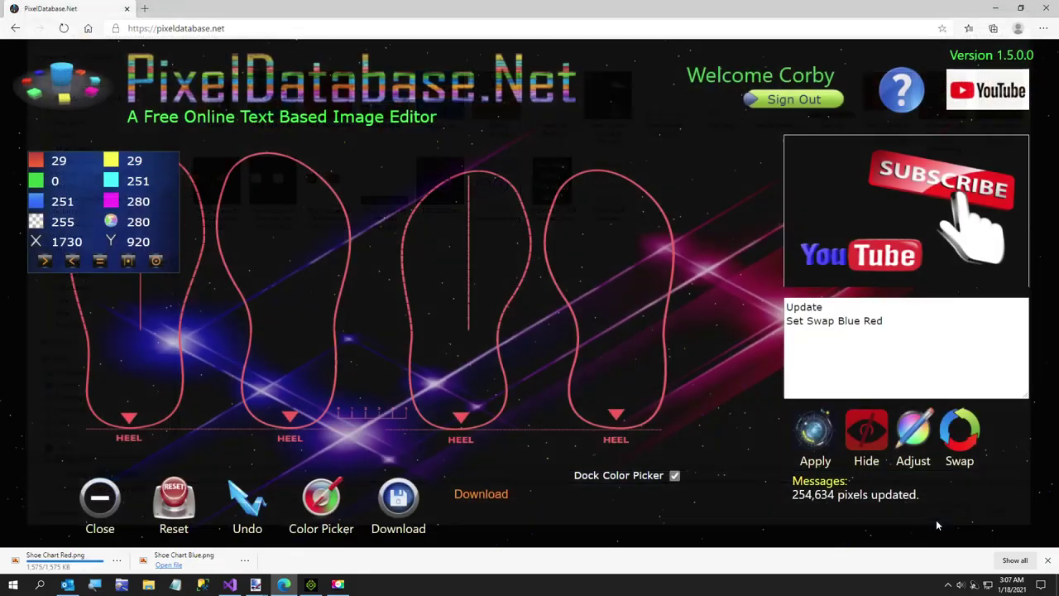